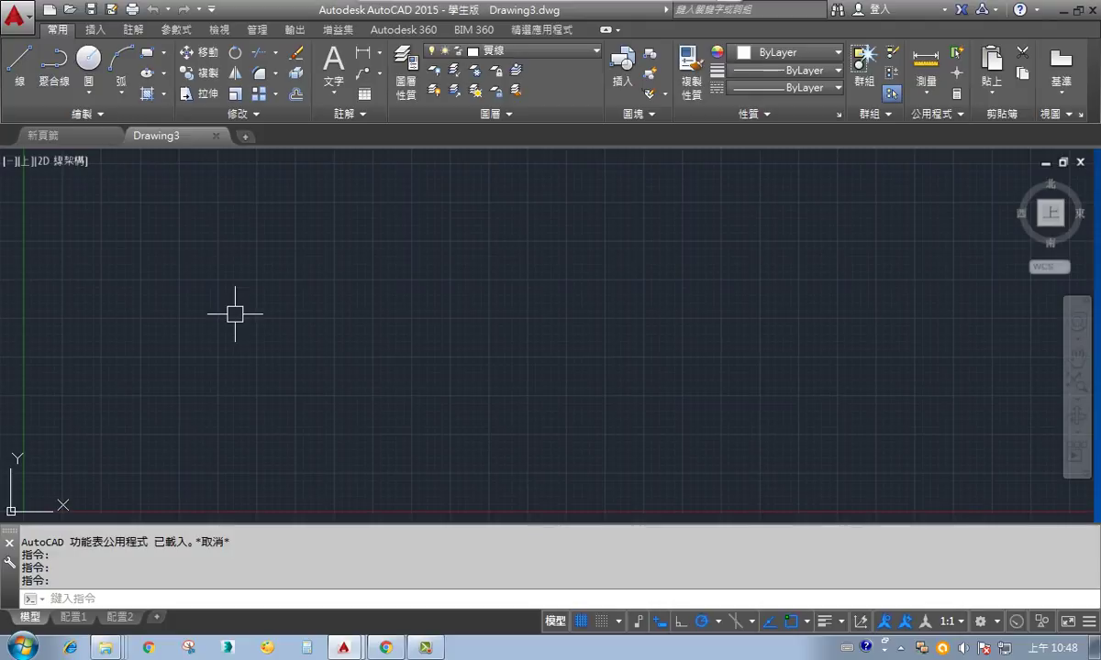
- Draw two rays from one start point above and right of the origin, one horizontal to the right and one vertical upward
click(90, 115)
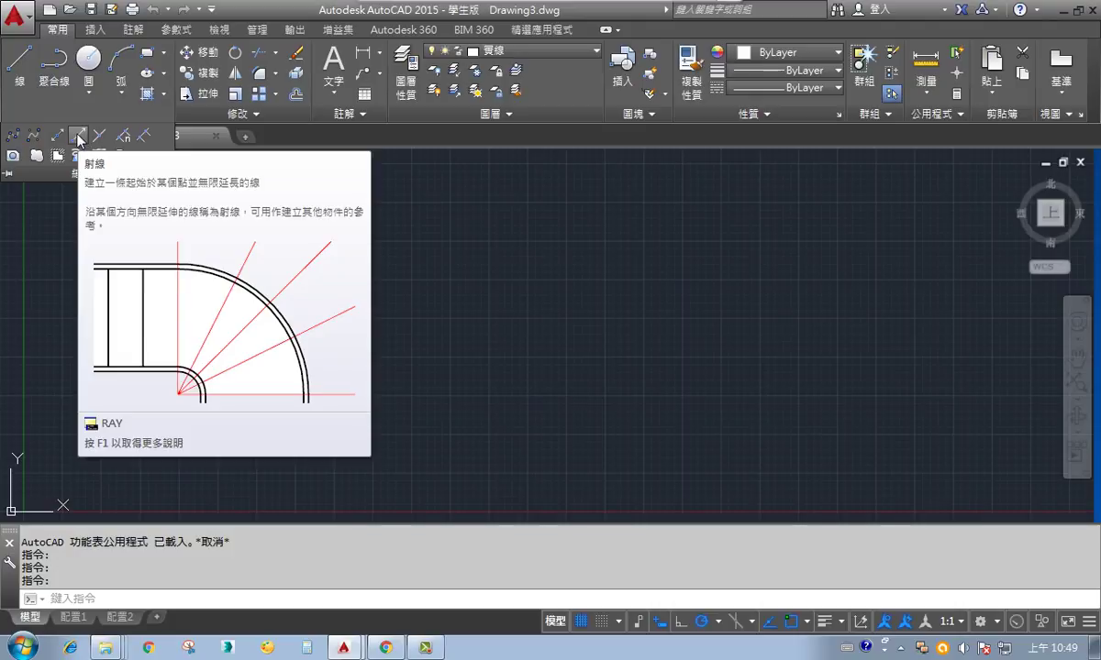
click(79, 138)
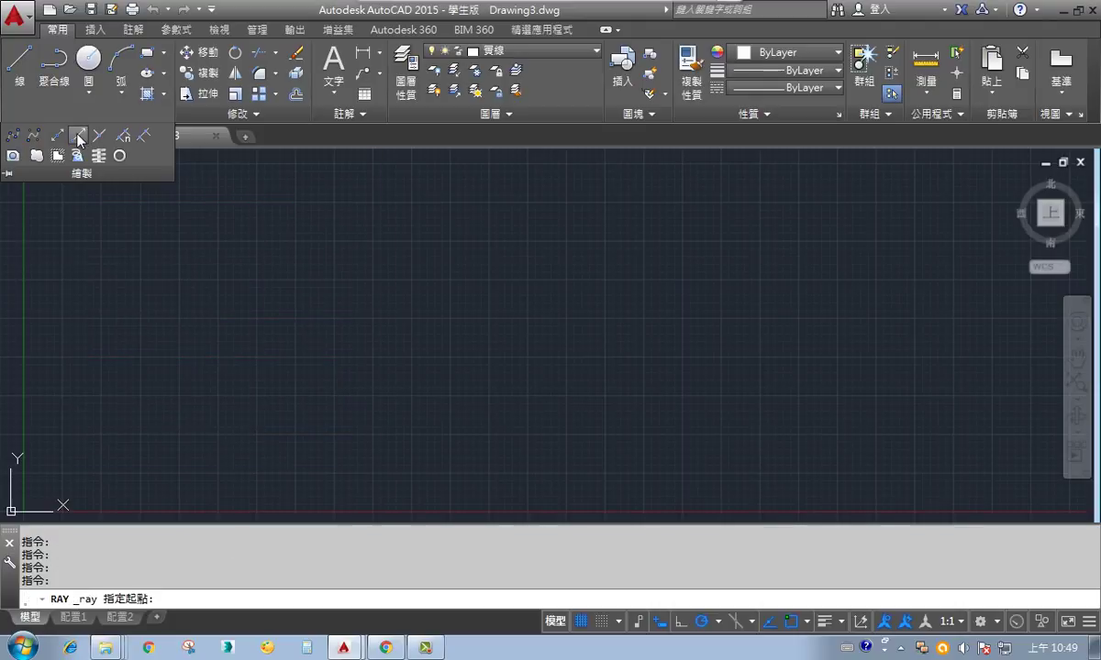
click(228, 431)
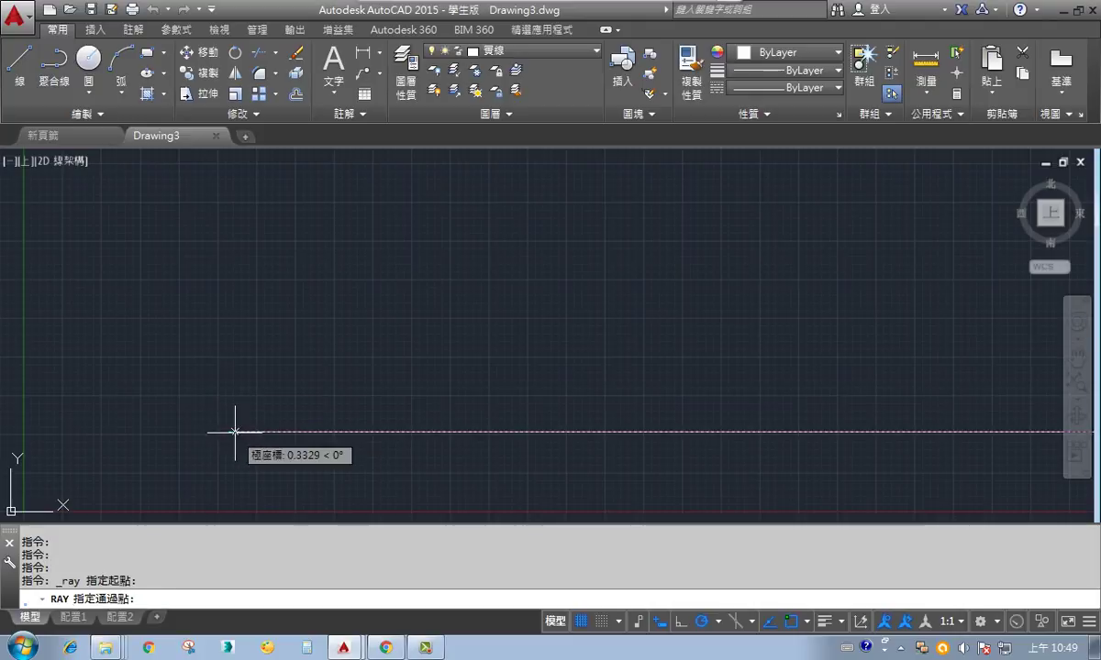
click(397, 431)
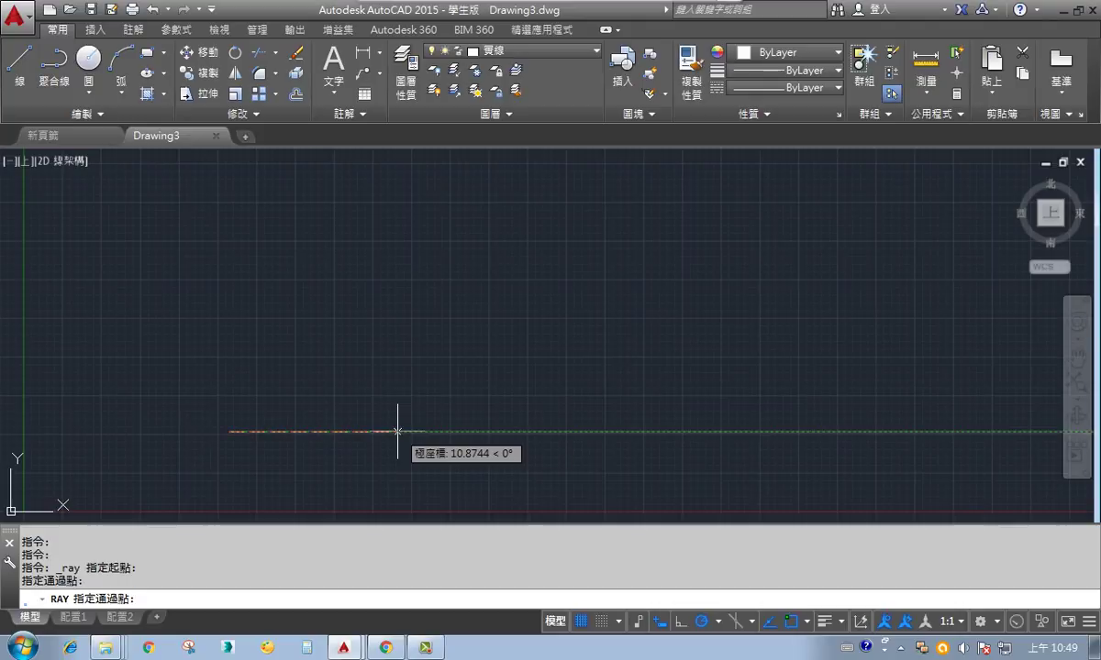
click(228, 268)
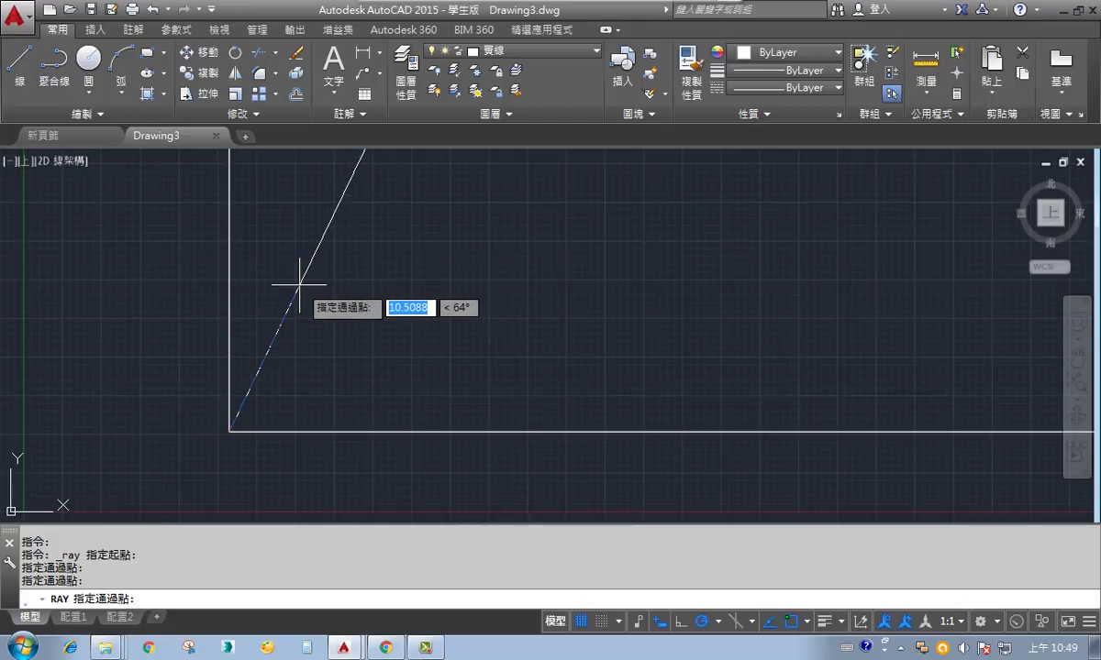
key(Return)
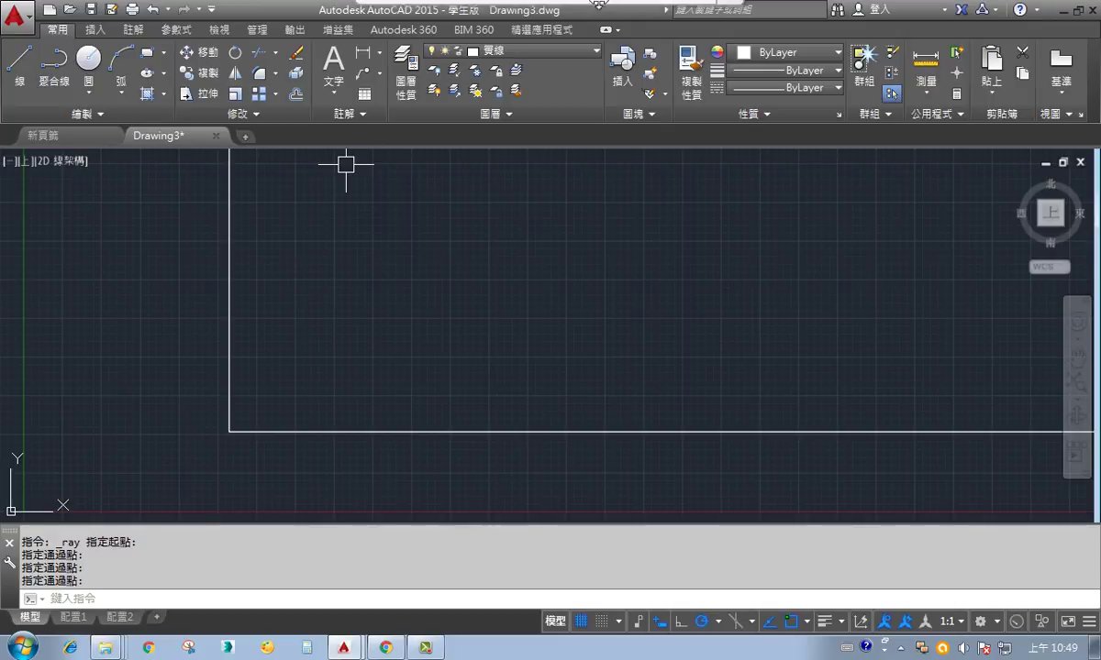
mouse_move(687, 27)
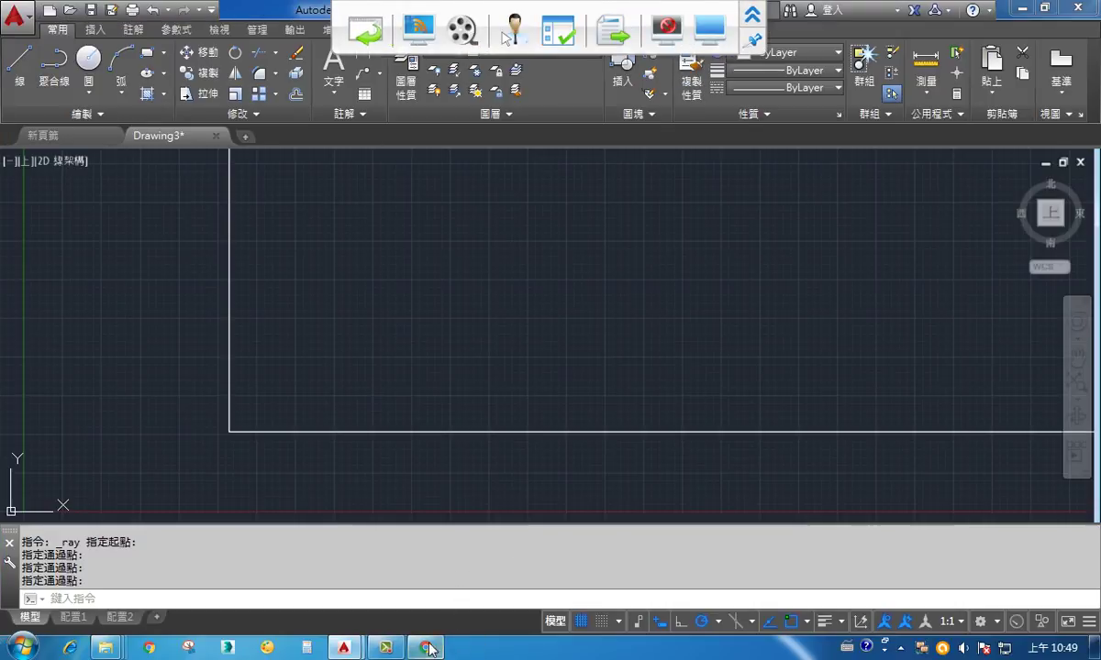
click(427, 647)
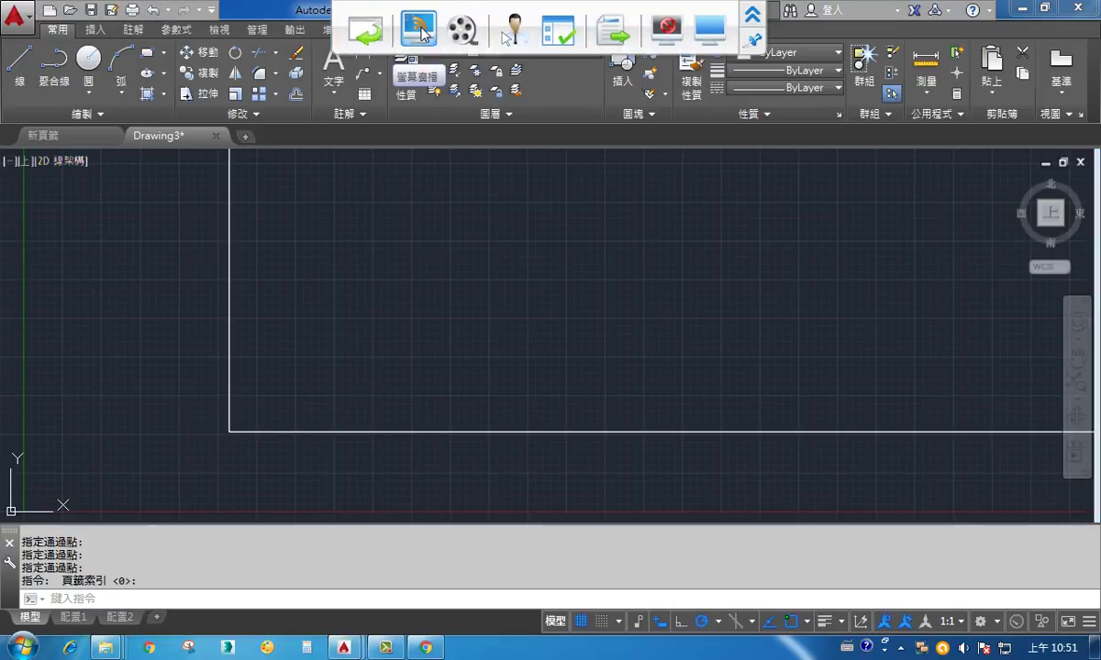
click(418, 29)
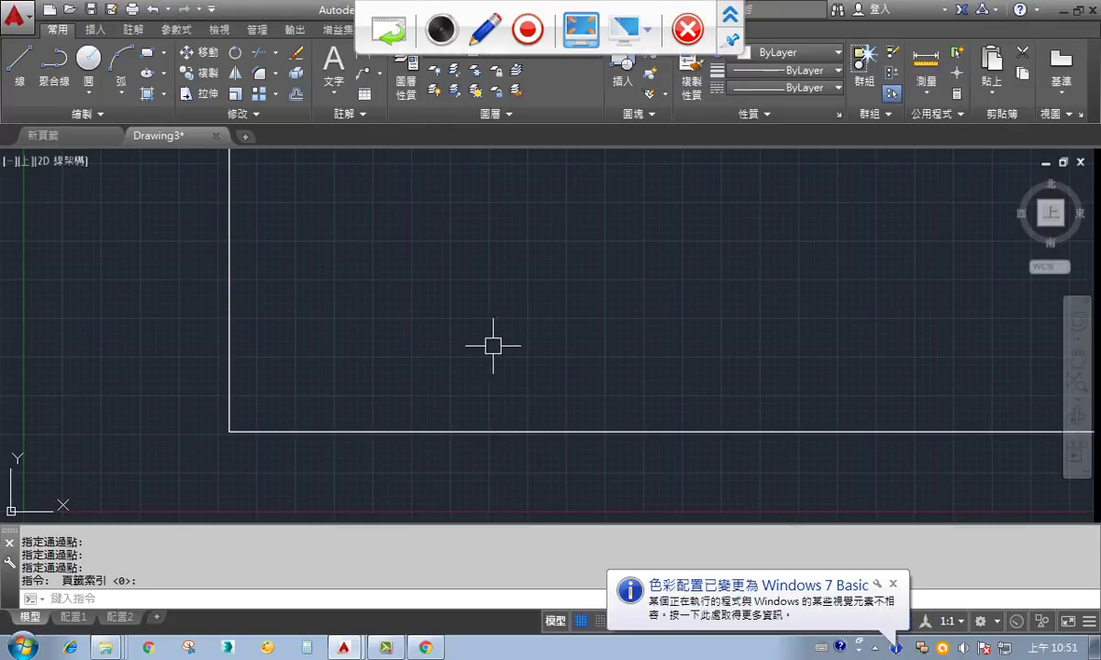
- Offset the vertical ray 55 units to the right
middle_drag(510, 322, 492, 340)
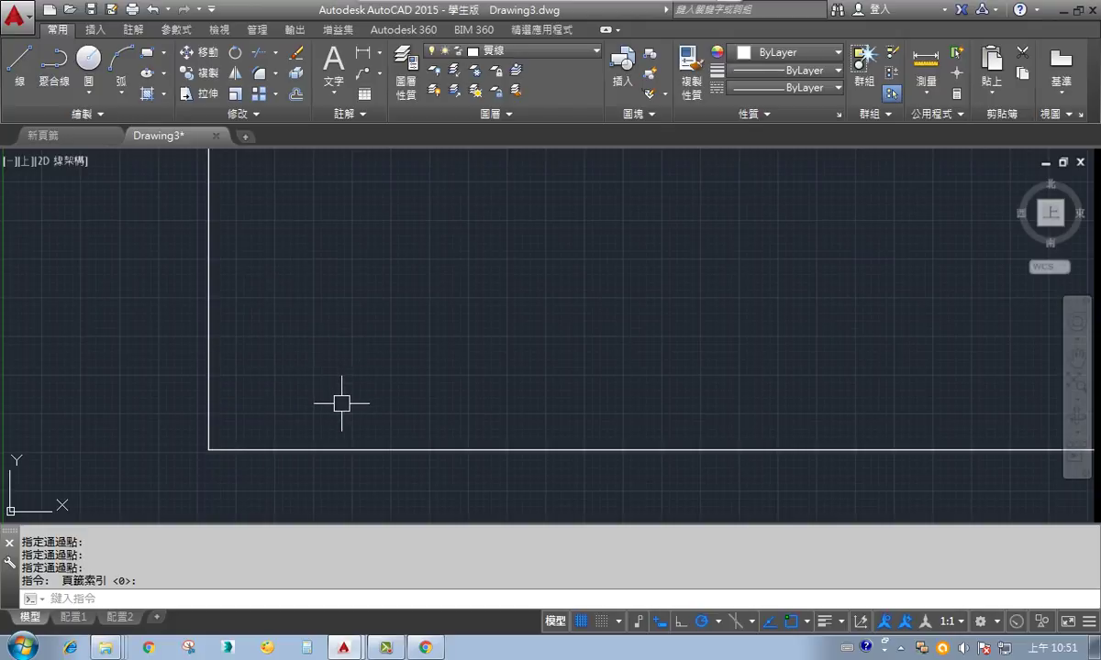
scroll(264, 421, up, 2)
mouse_move(264, 421)
middle_down()
mouse_move(271, 408)
mouse_move(222, 423)
middle_up()
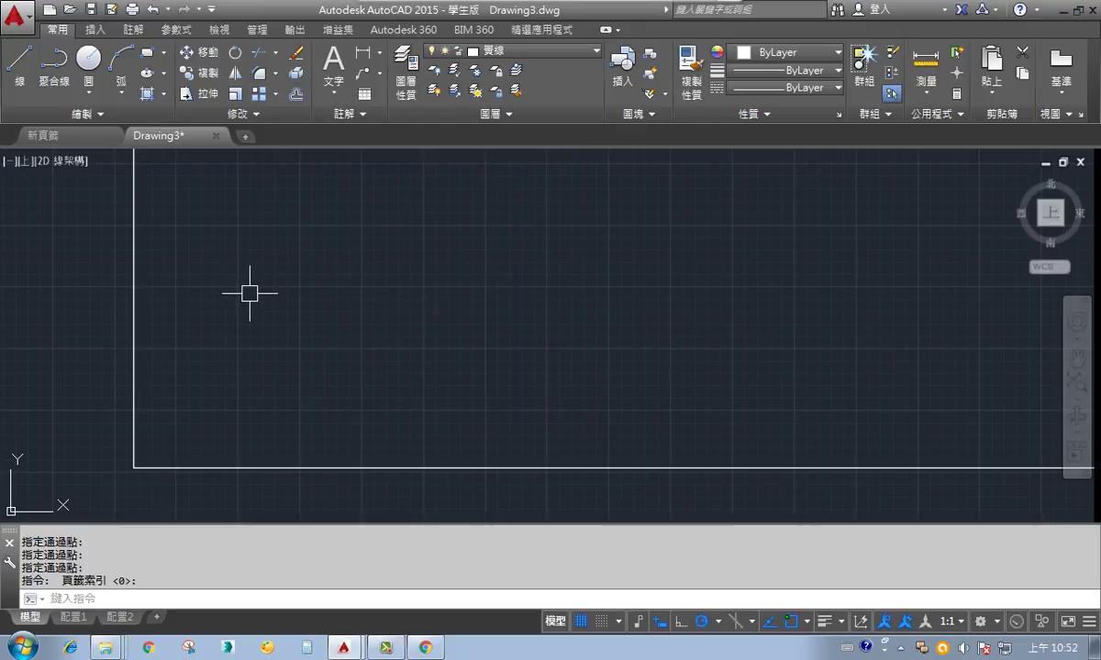
text(O)
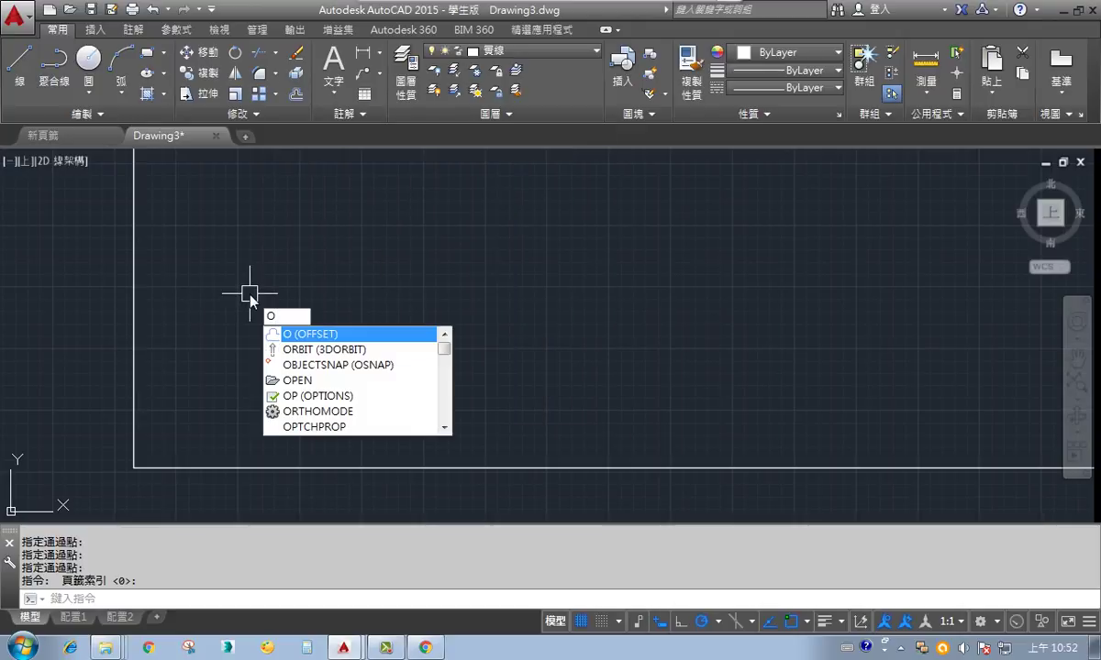
key(Return)
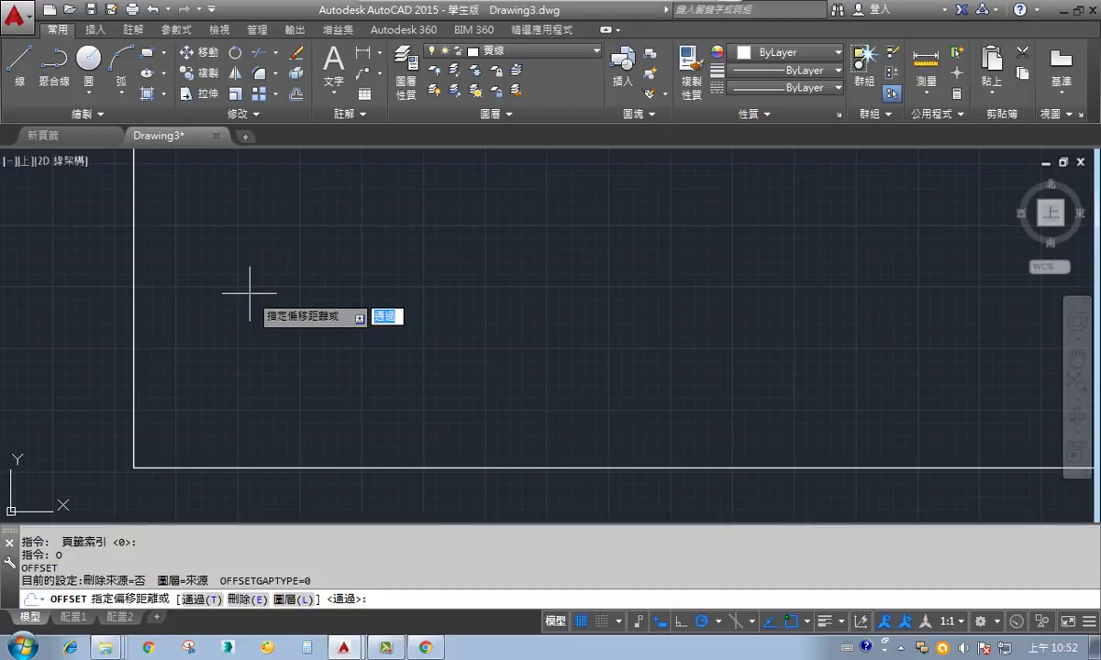
text(55)
key(Return)
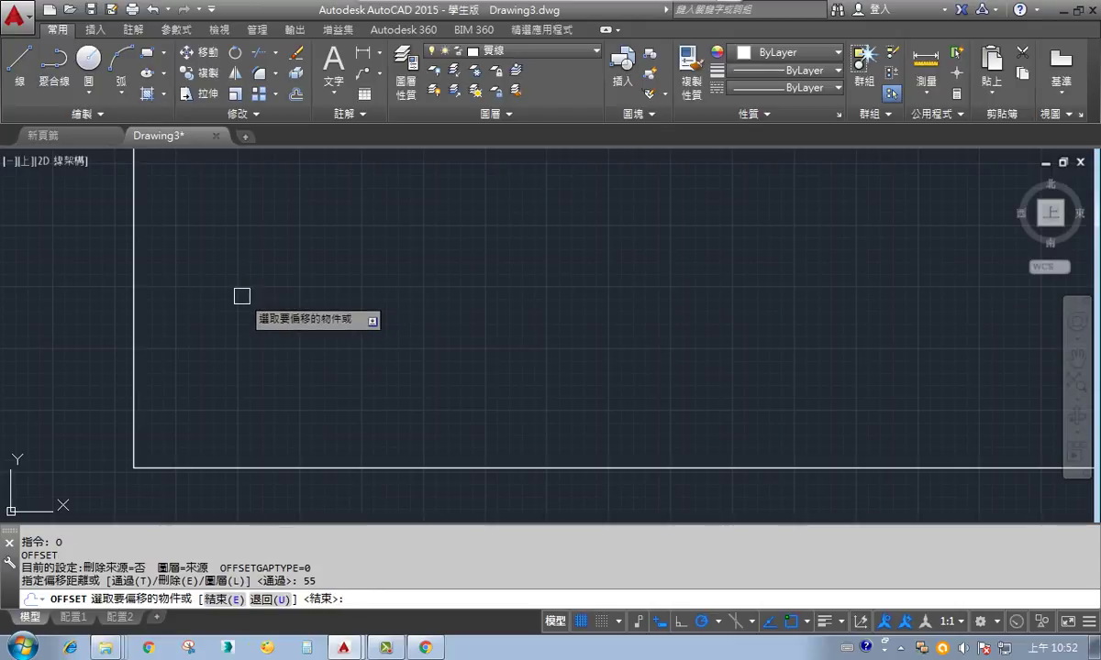
click(137, 297)
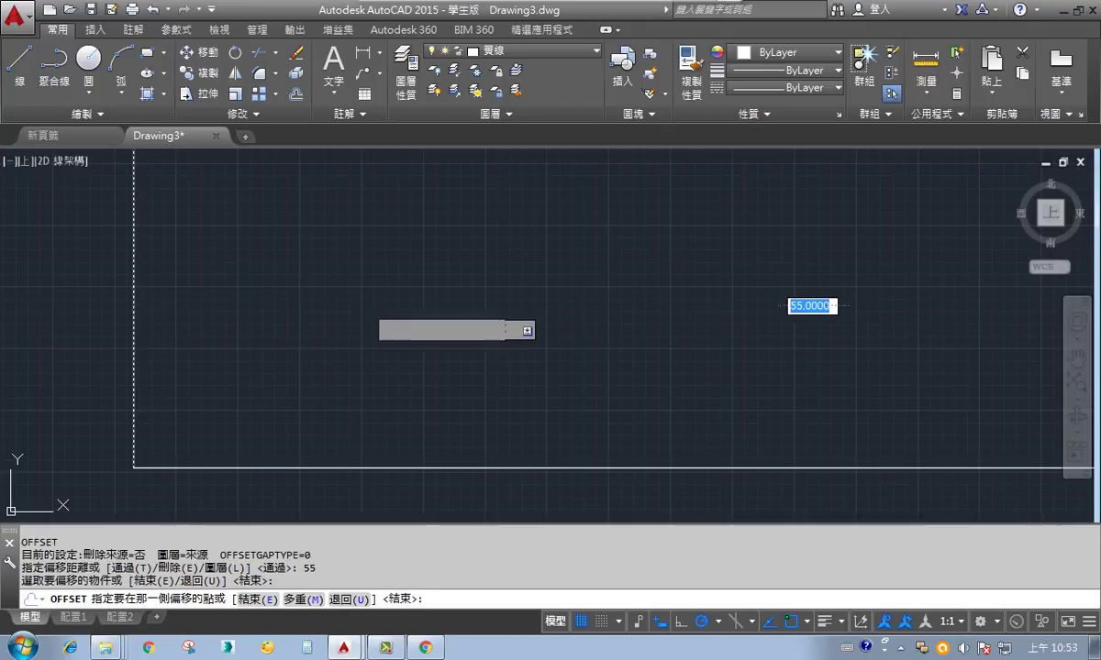
click(366, 306)
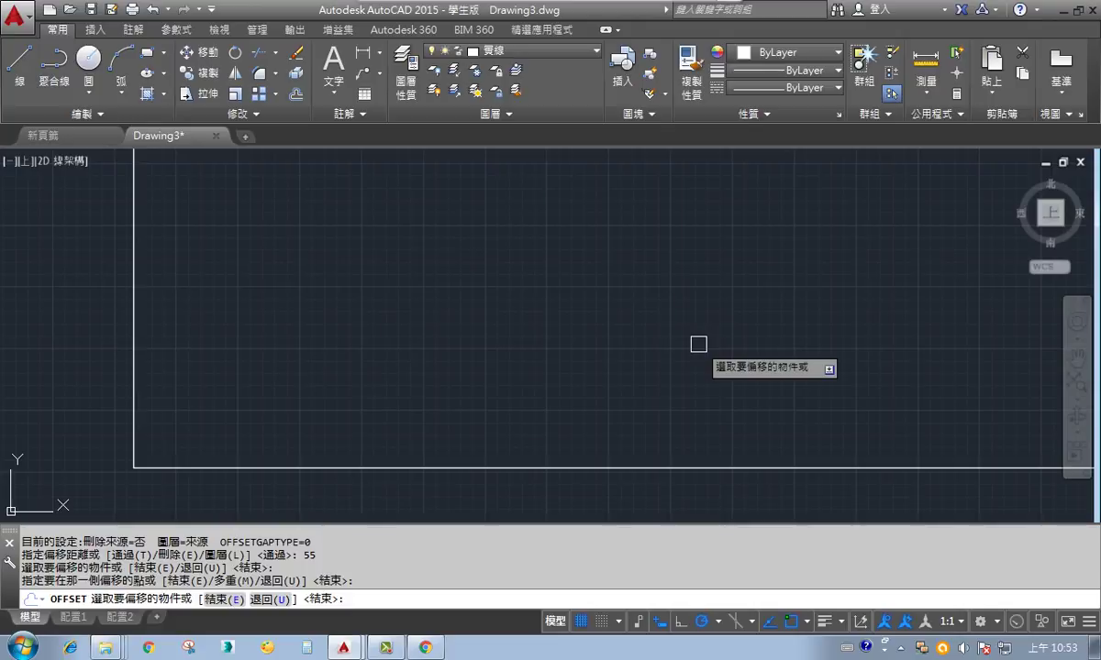
scroll(699, 346, down, 5)
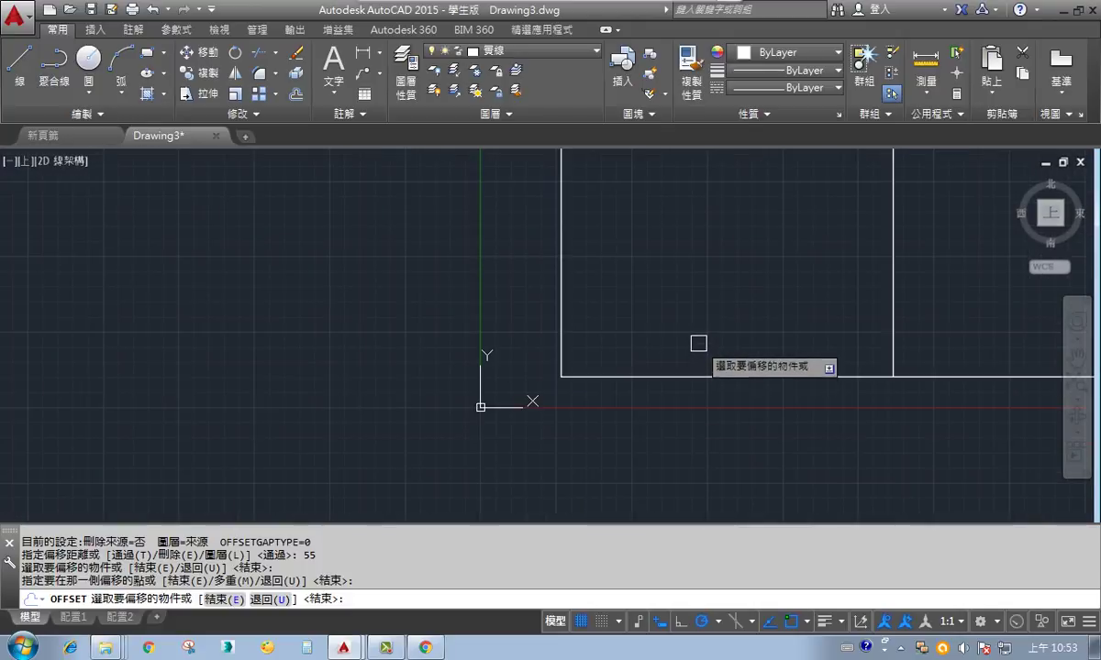
scroll(698, 334, up, 5)
scroll(698, 333, down, 4)
middle_drag(803, 314, 516, 347)
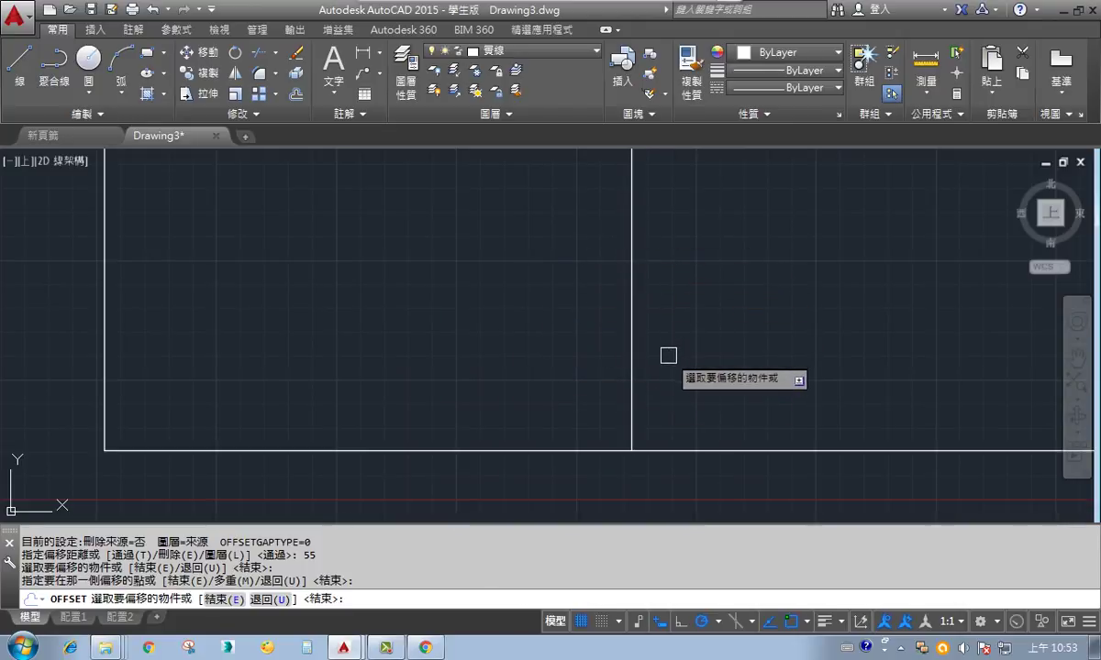
scroll(679, 331, down, 2)
middle_drag(692, 302, 587, 366)
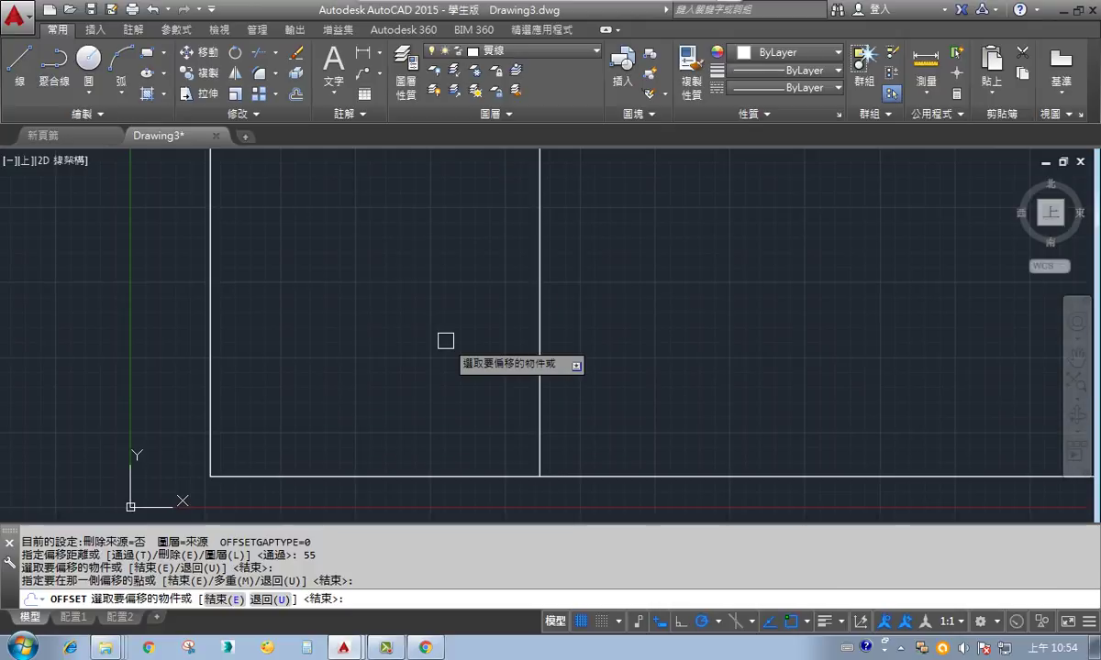
key(Return)
- Erase the offset copy of the vertical ray
click(620, 344)
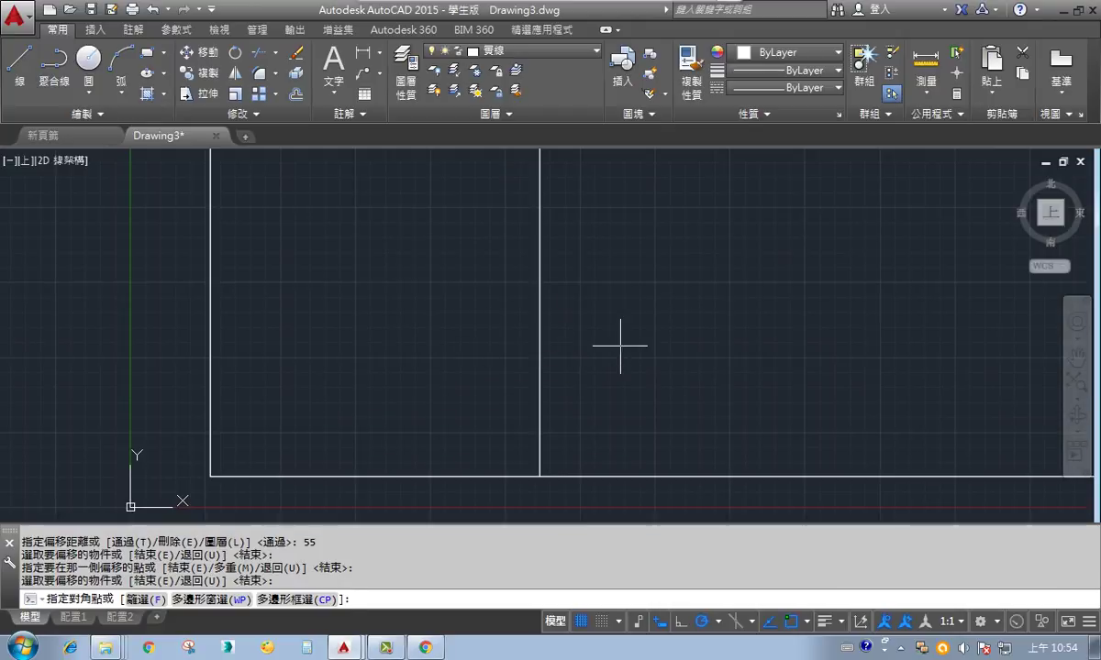
click(487, 306)
key(Delete)
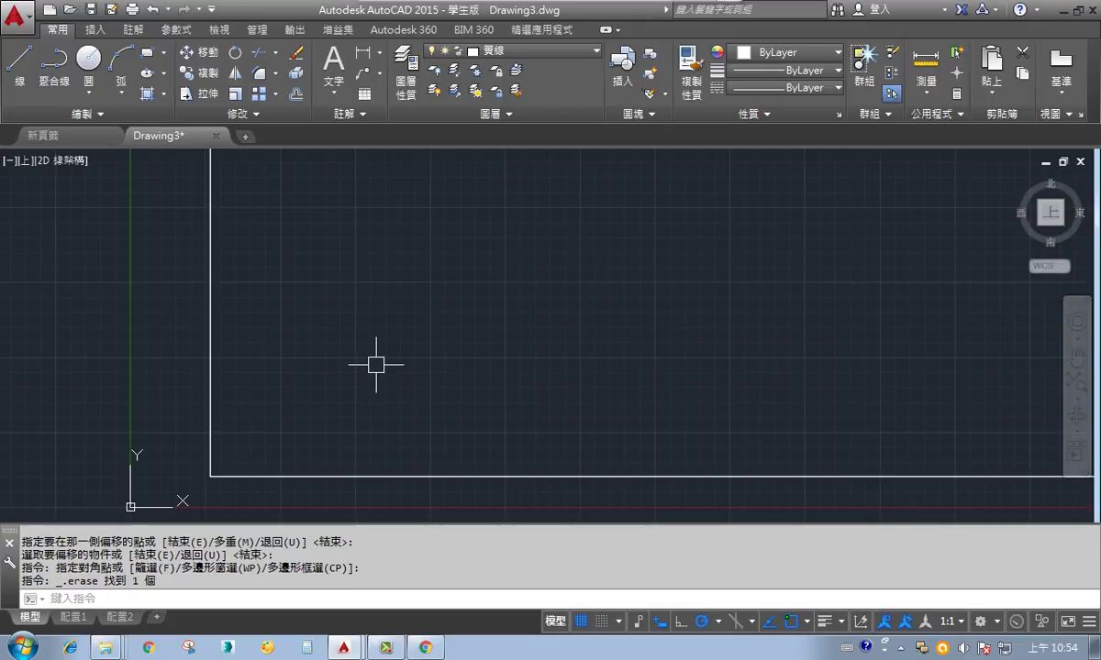
- Offset the remaining vertical ray to its right side at a distance of 55
text(O)
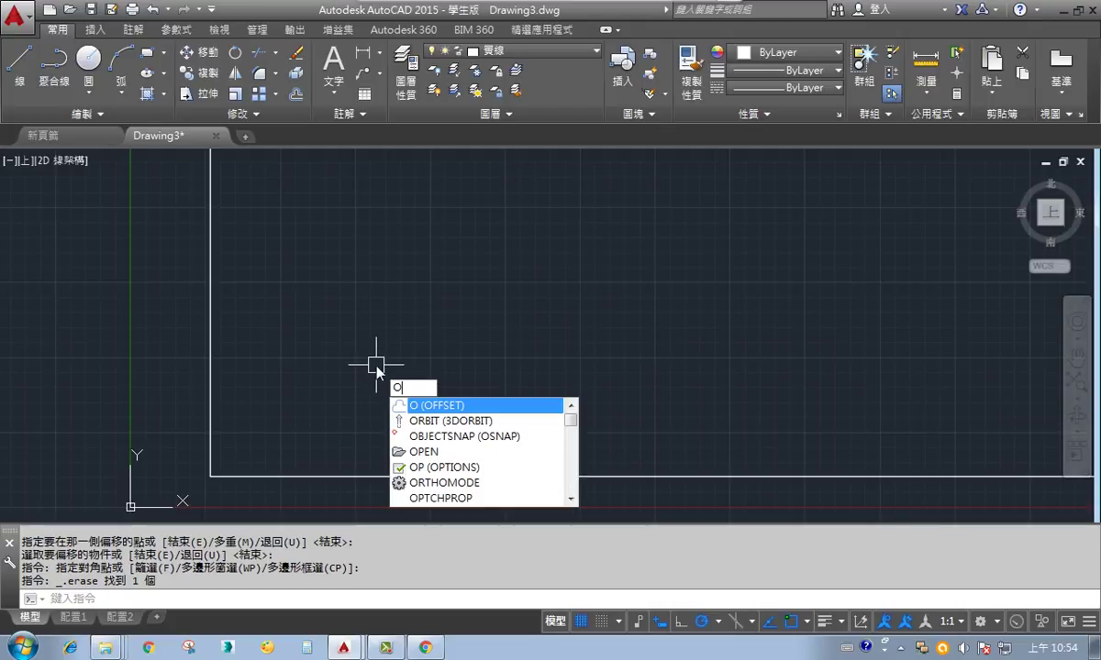
key(Return)
text(55)
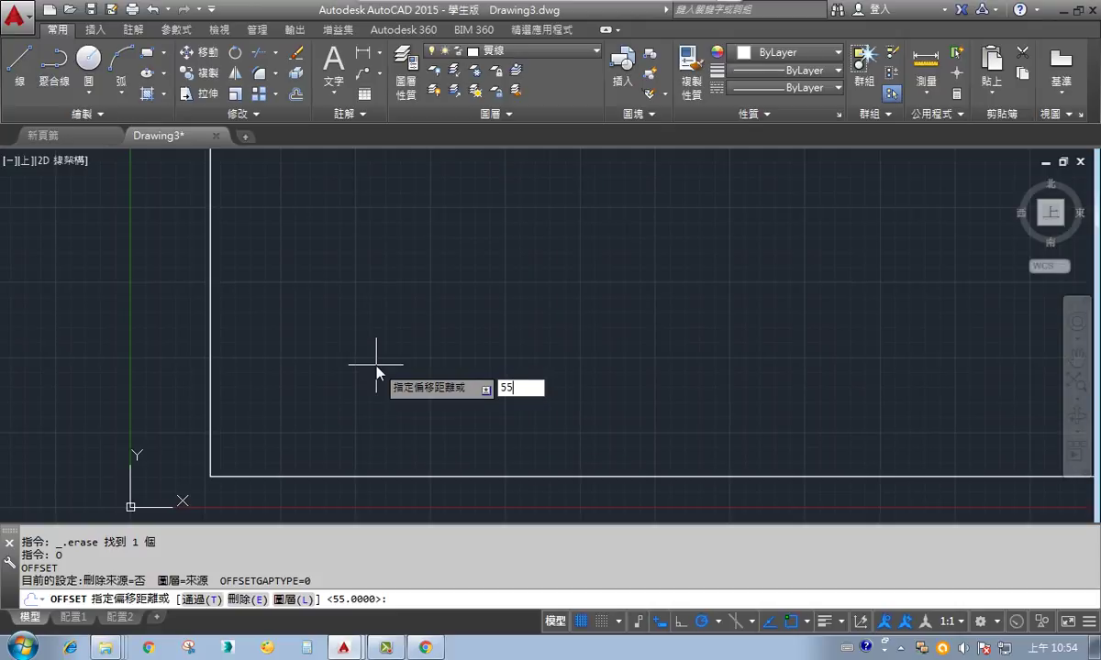
key(Return)
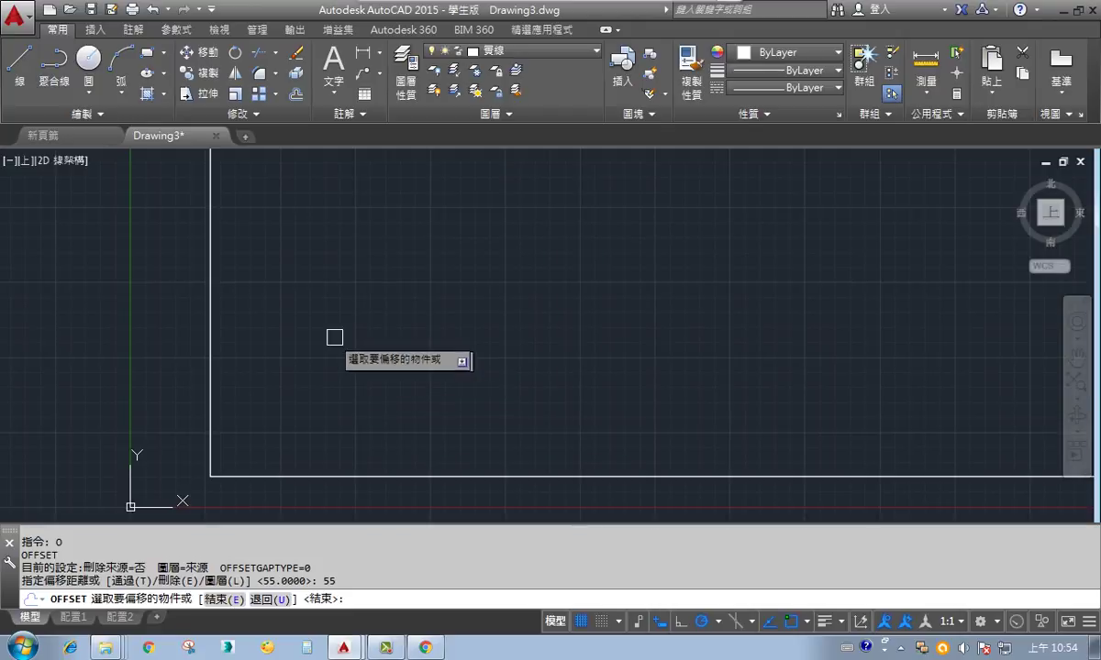
click(211, 305)
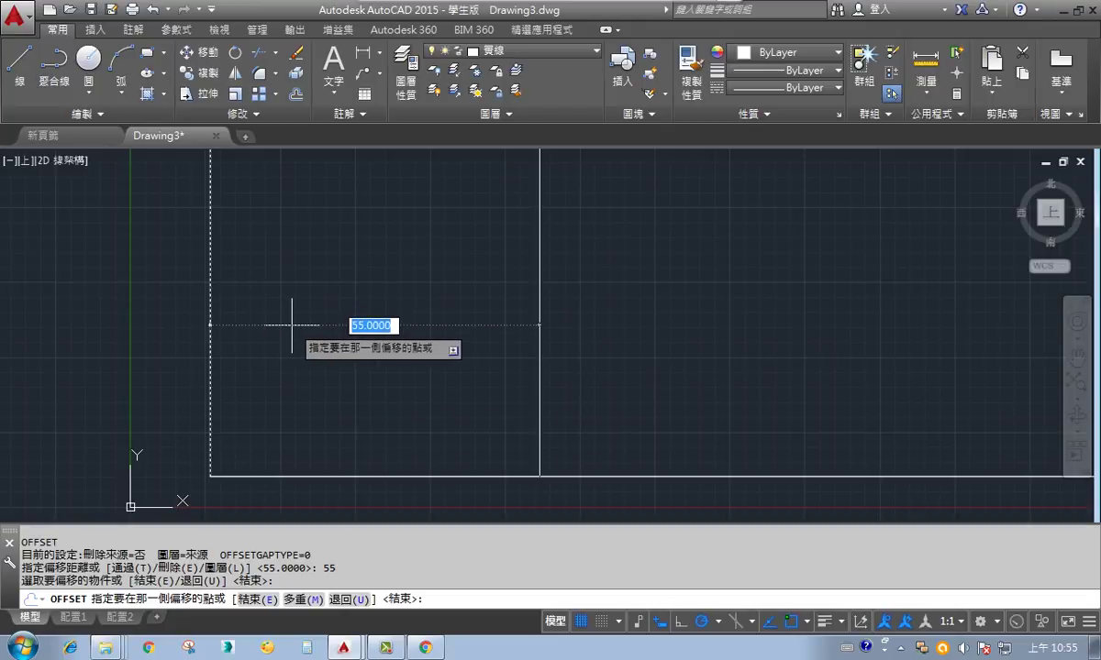
click(291, 325)
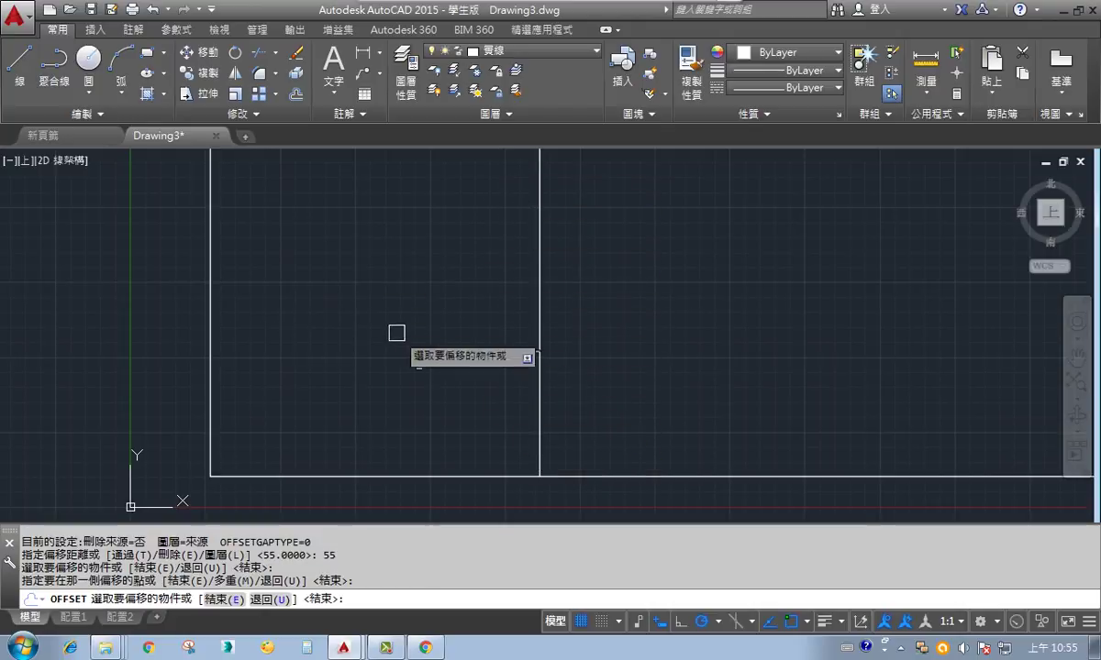
- Offset the newly created vertical line 10 units to the right
click(540, 285)
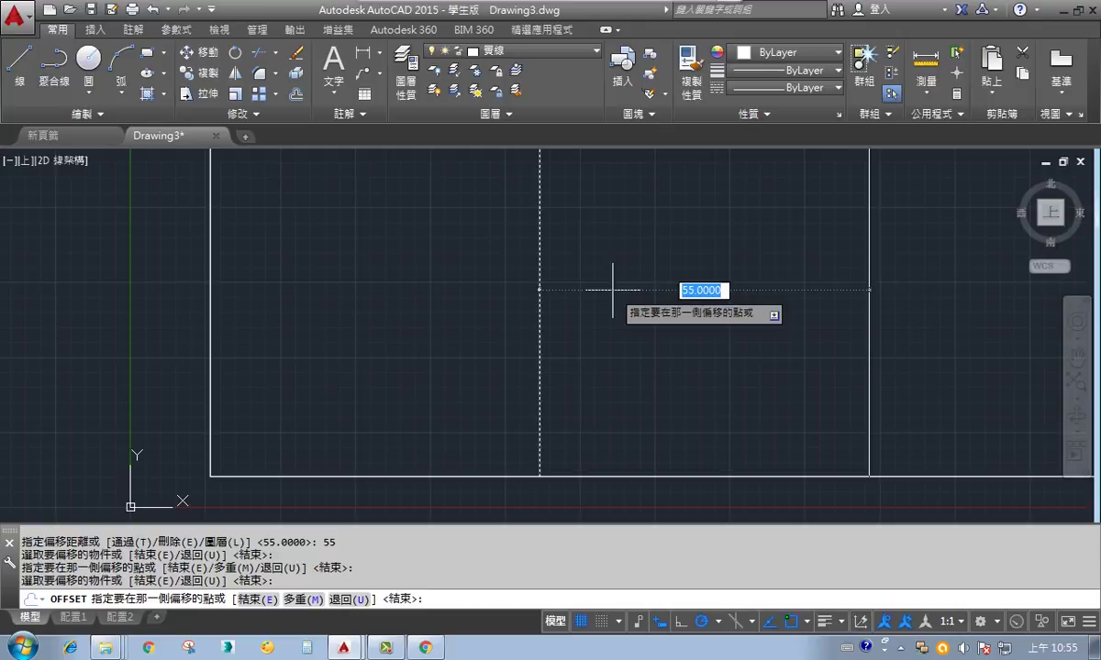
text(10)
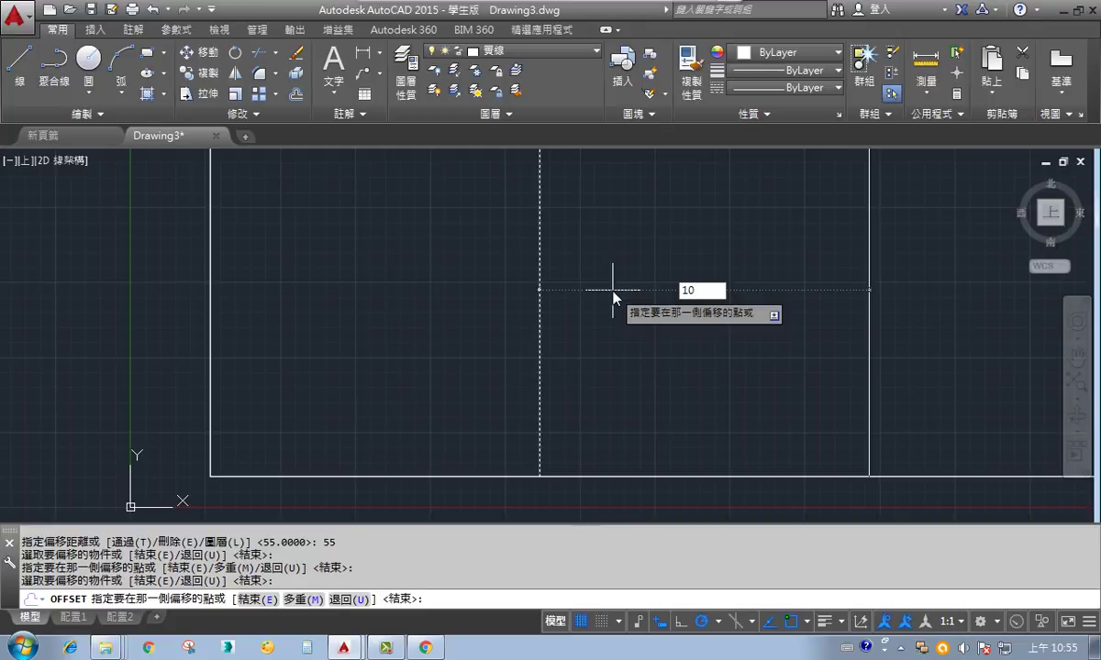
key(Return)
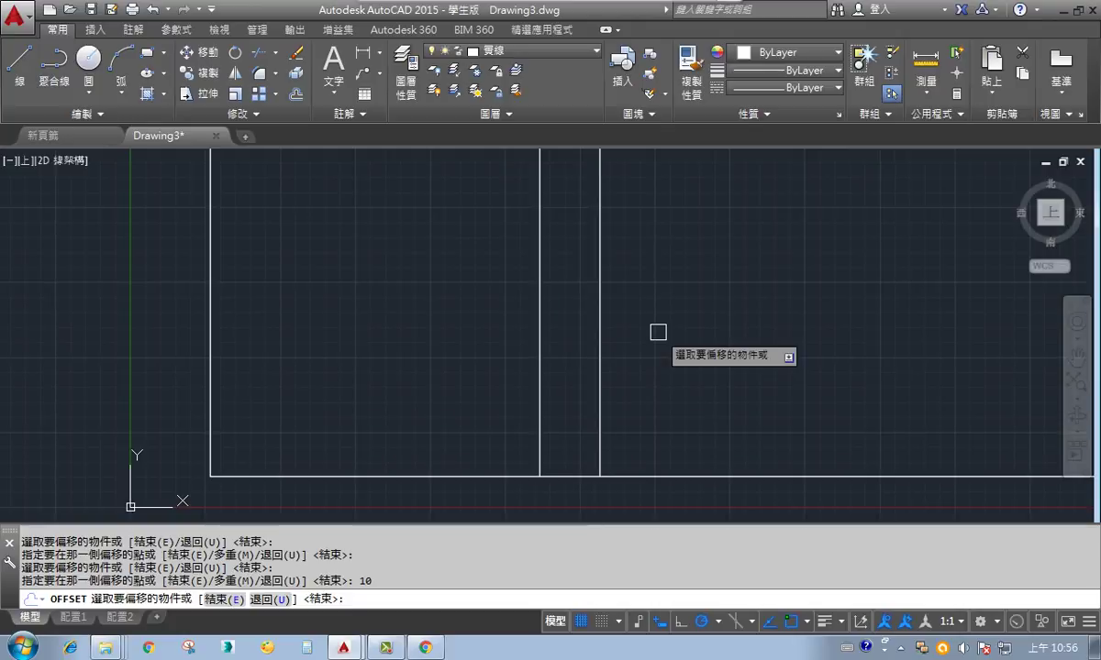
- Offset the rightmost vertical line another 40 units to the right and finish offsetting
click(601, 276)
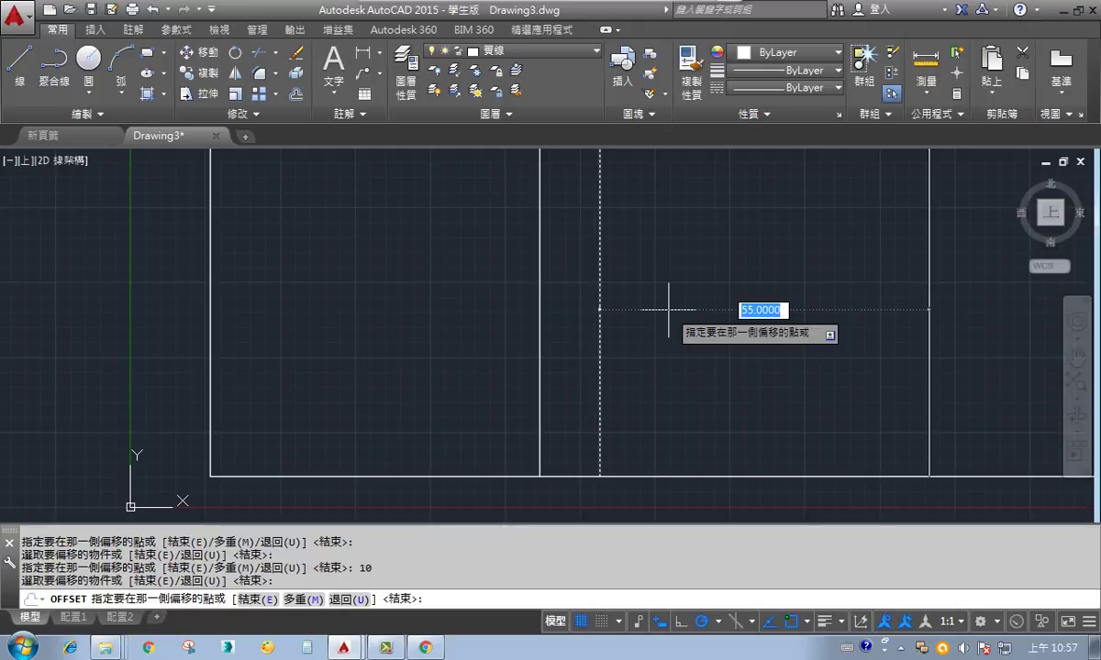
text(40)
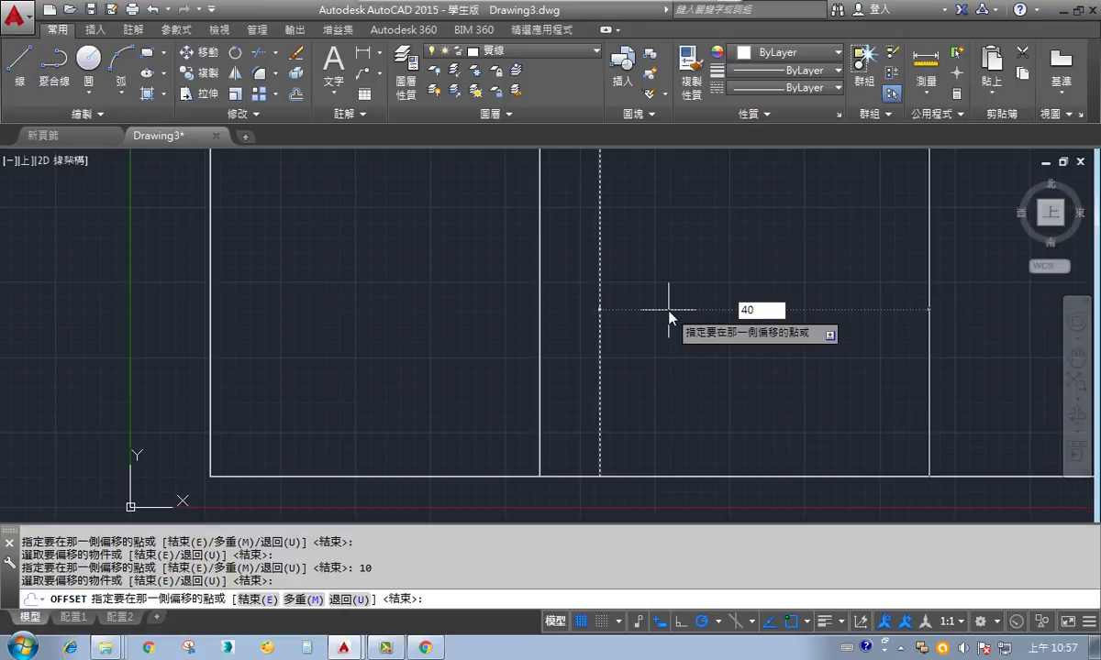
key(Return)
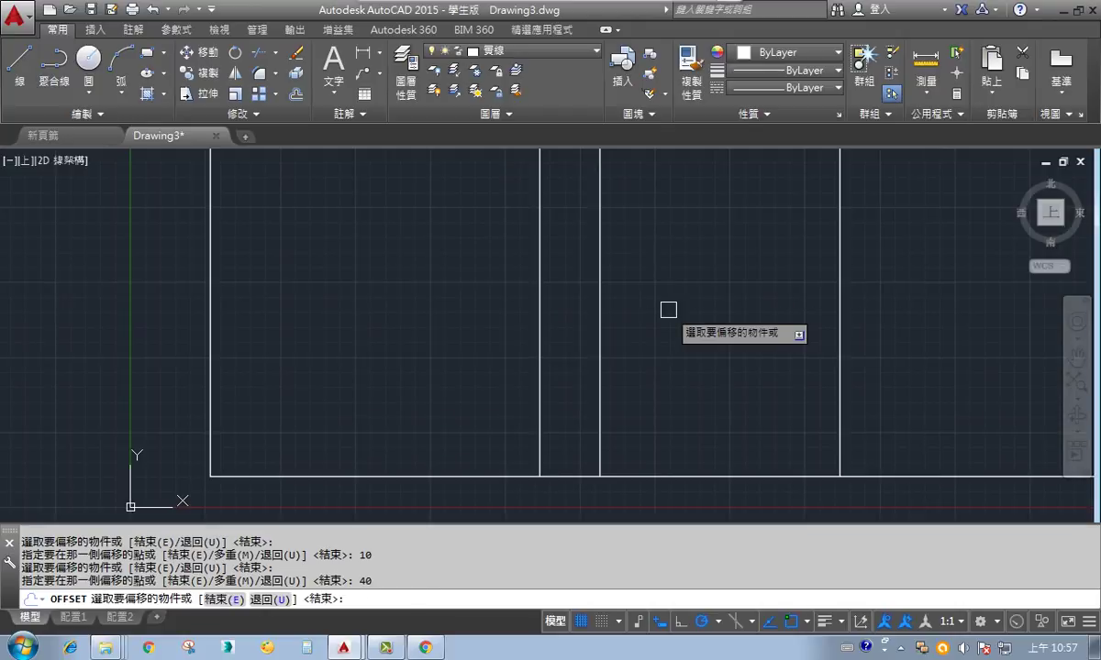
key(Return)
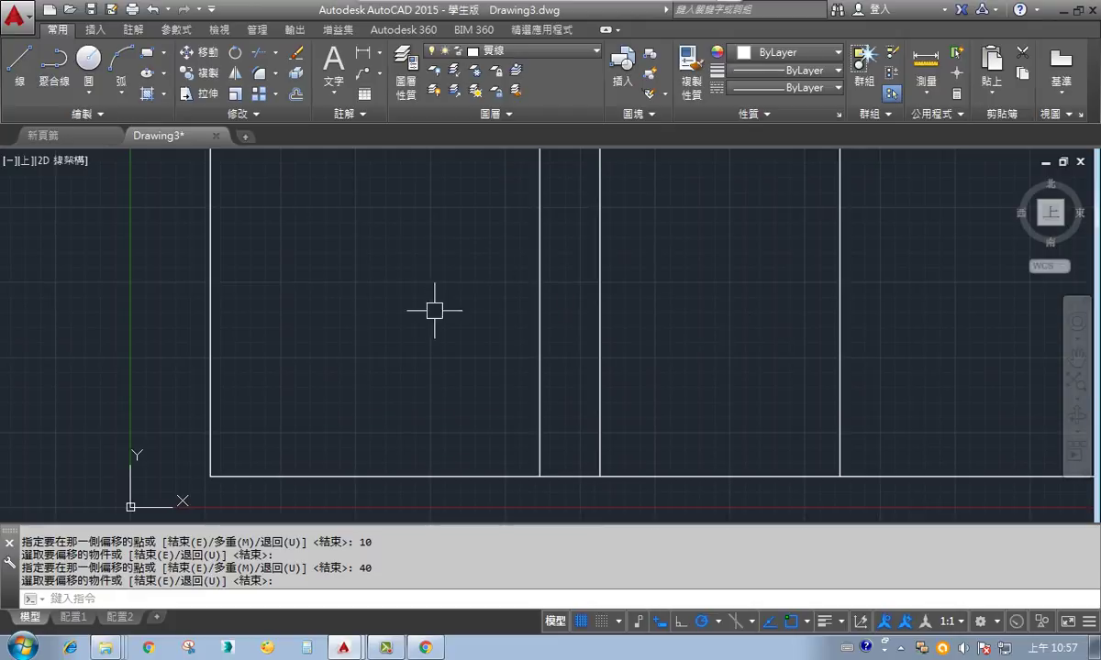
middle_drag(409, 339, 403, 369)
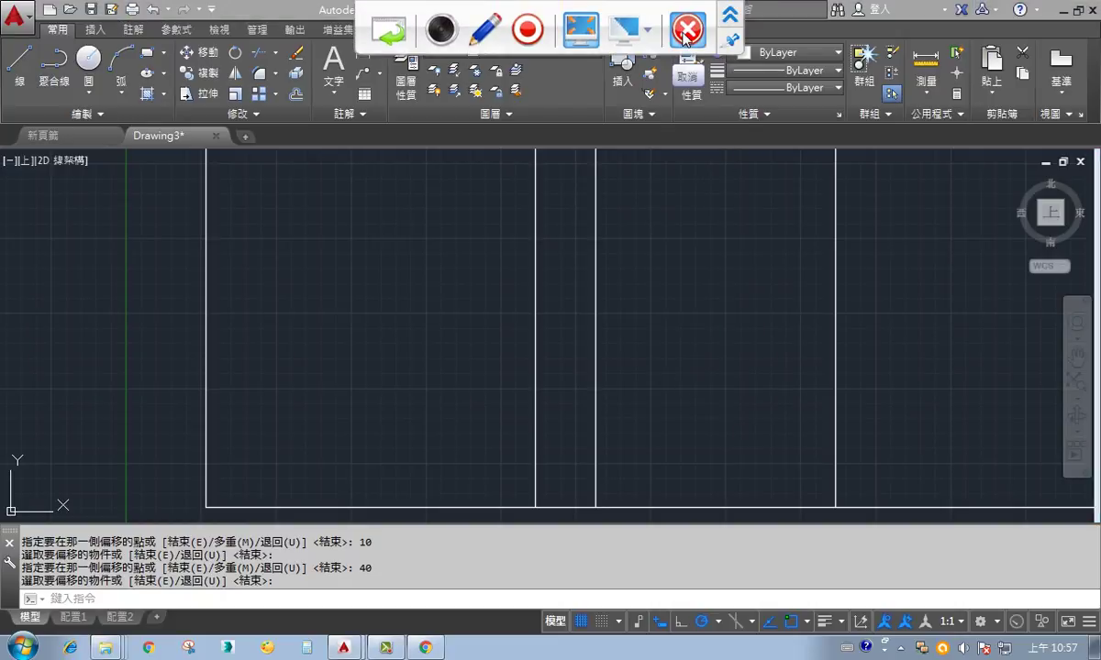
click(690, 29)
key(Escape)
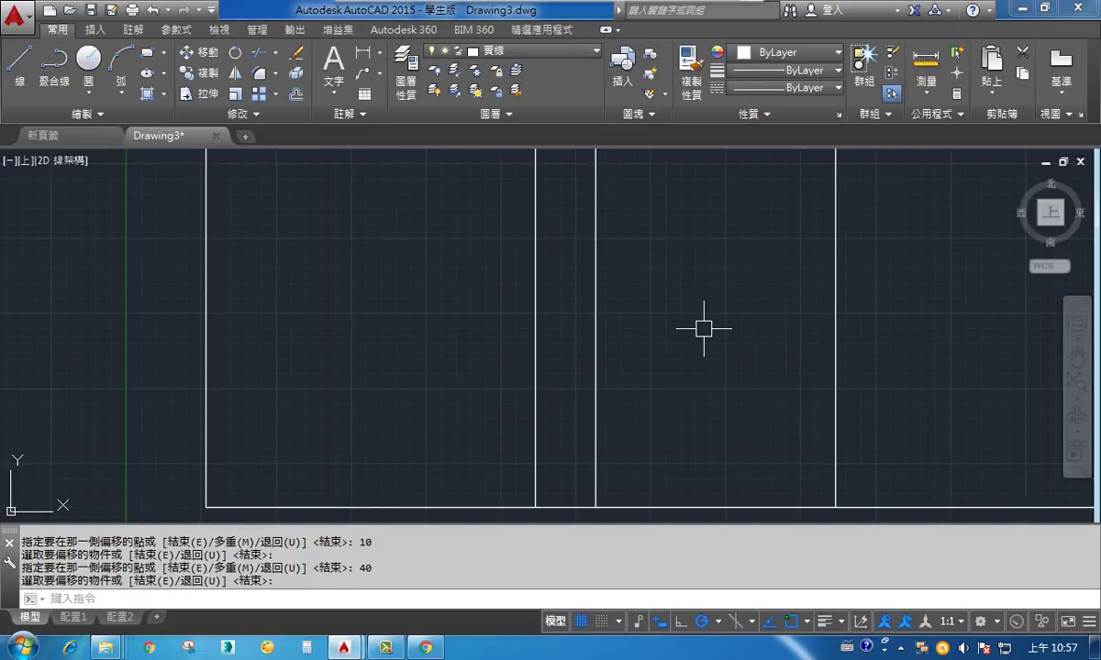
click(385, 648)
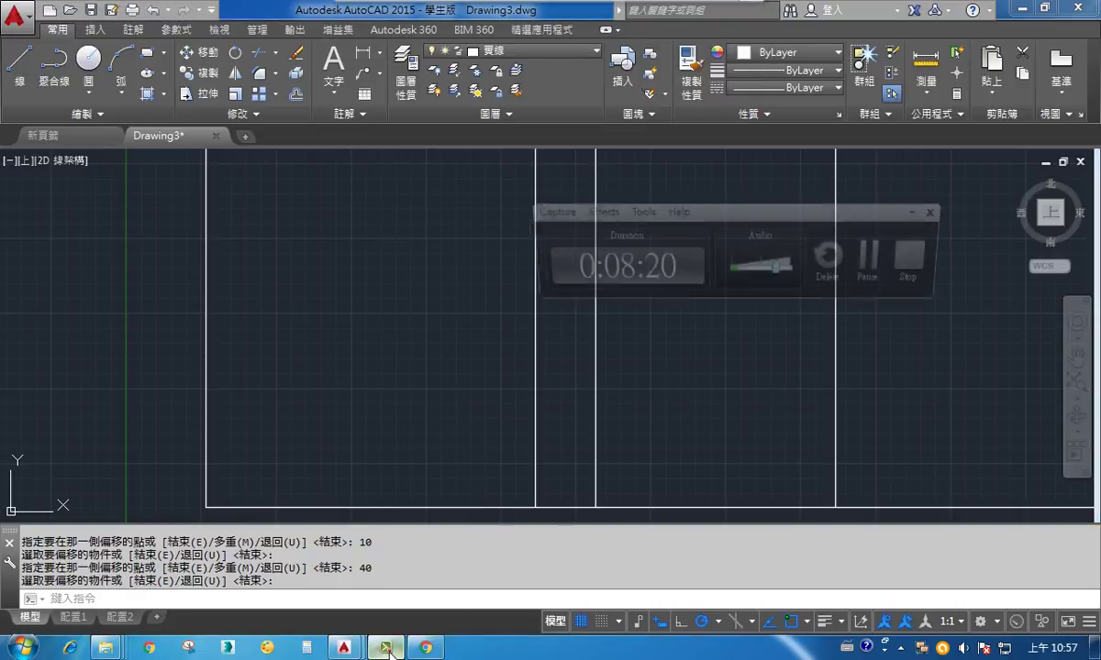